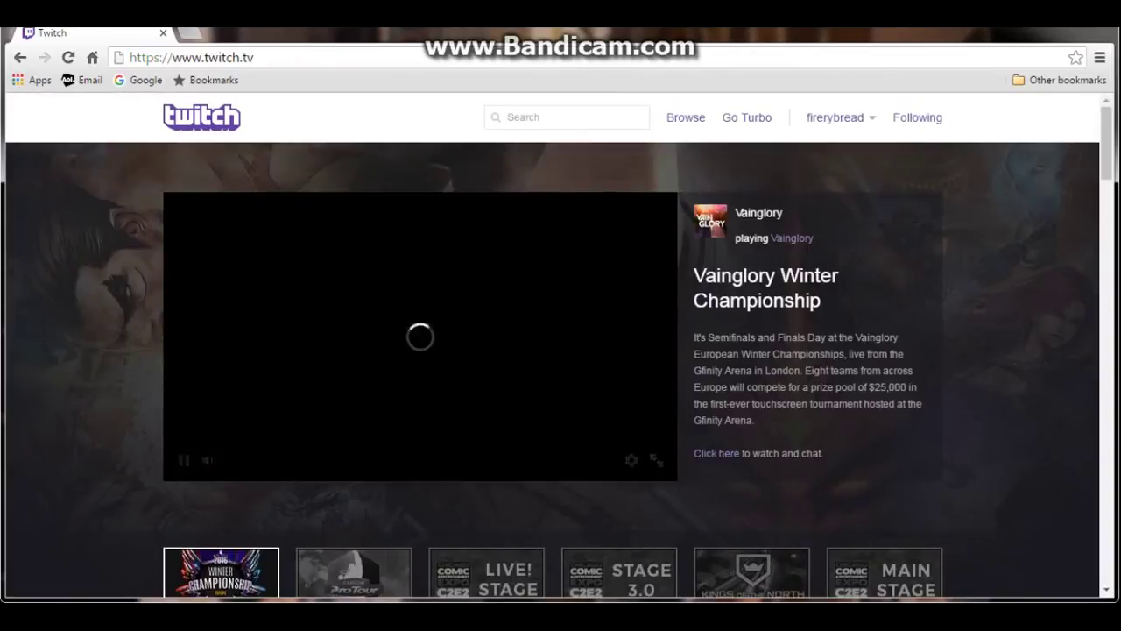
Open the account settings and examine the Channel & Videos options, including the chat options.
left_click(841, 118)
left_click(796, 296)
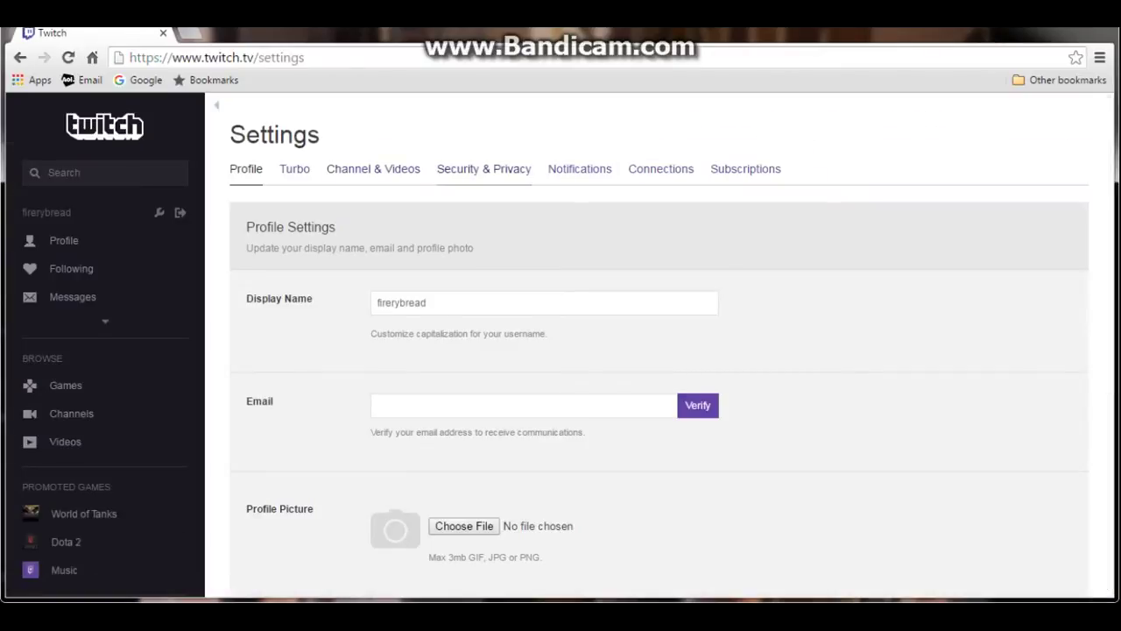
left_click(373, 168)
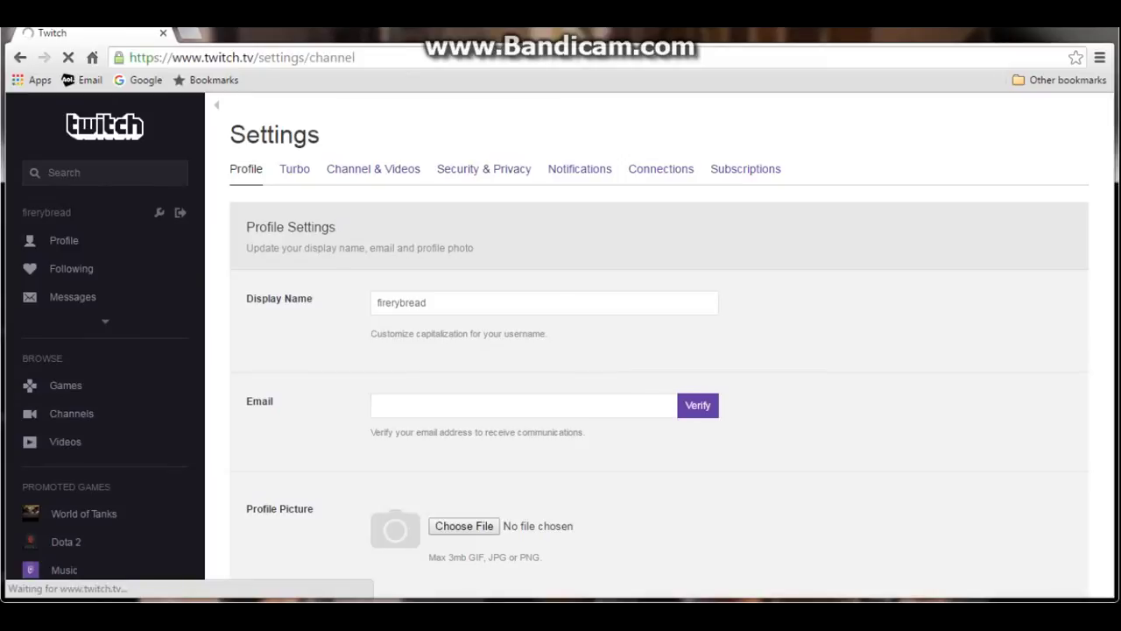
scroll(659, 342, "down", 8)
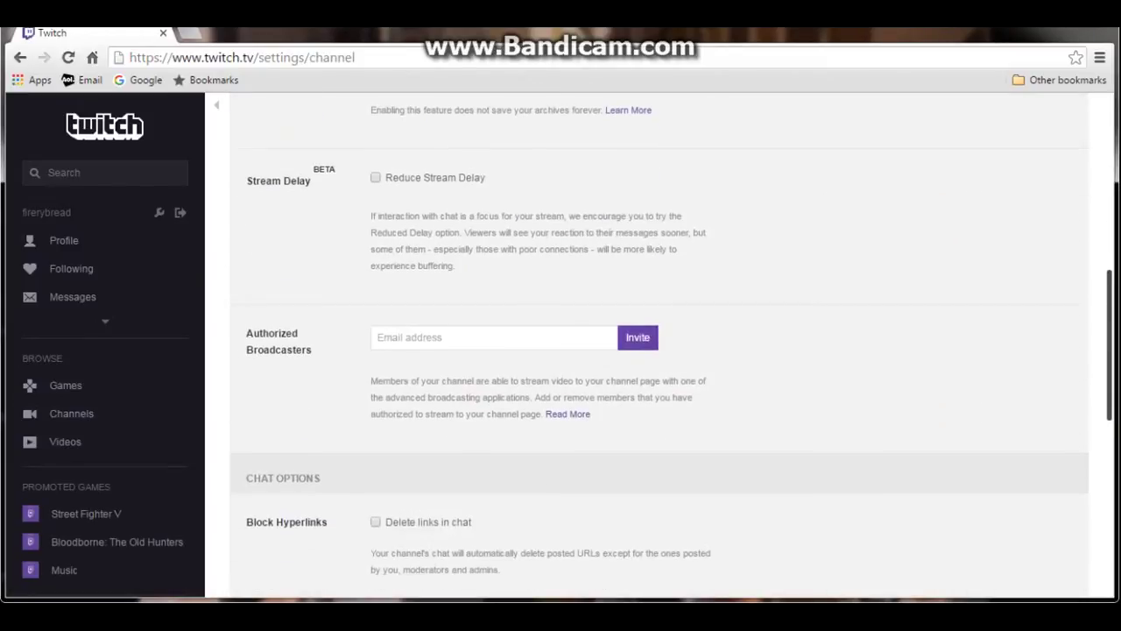
scroll(659, 341, "down", 6)
scroll(659, 341, "up", 3)
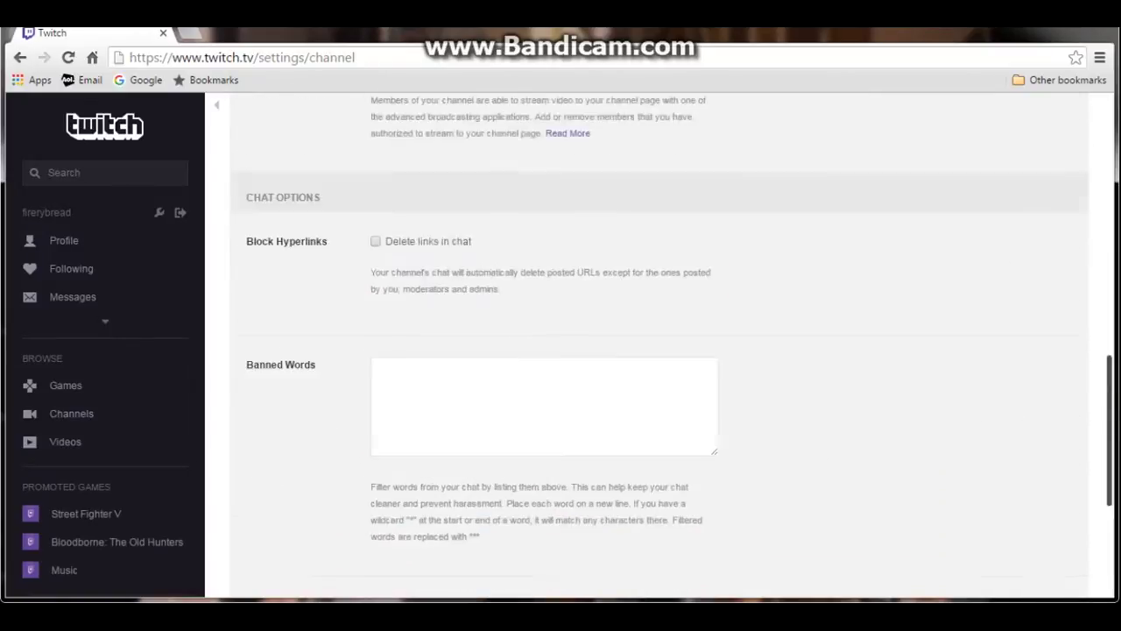
scroll(580, 171, "up", 10)
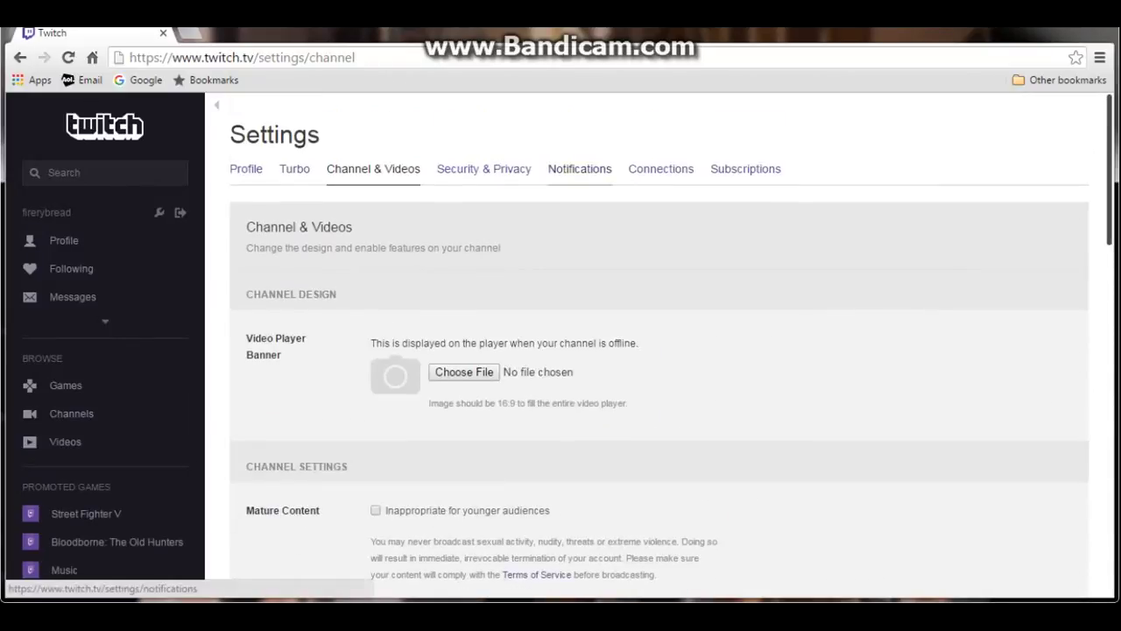
Examine the Connections settings for the linked accounts, including YouTube.
left_click(660, 169)
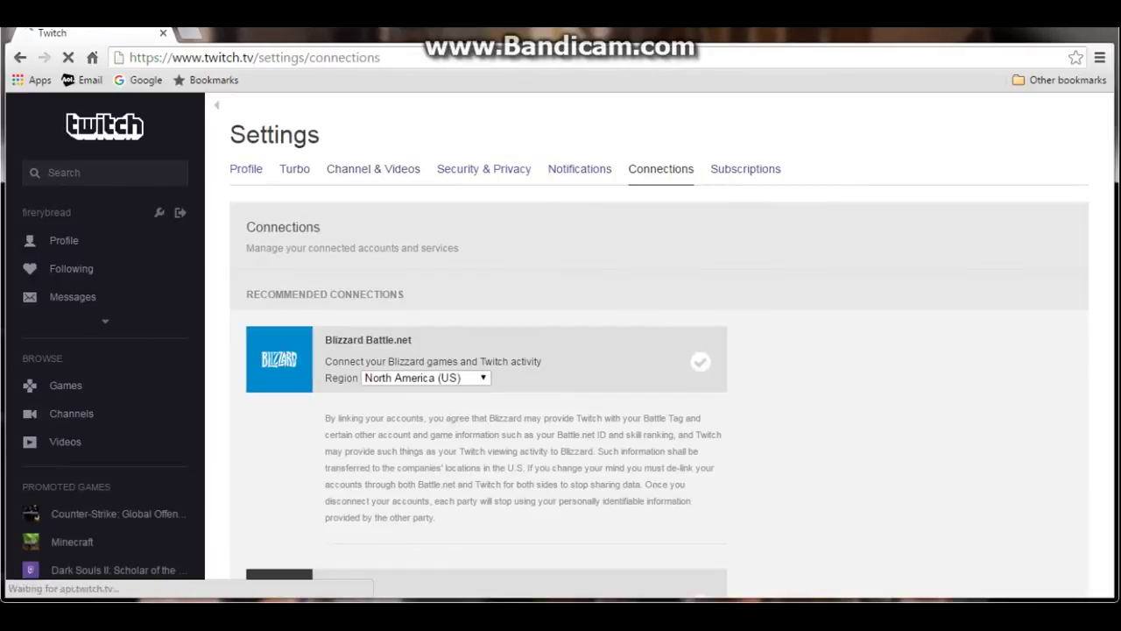
scroll(561, 350, "down", 5)
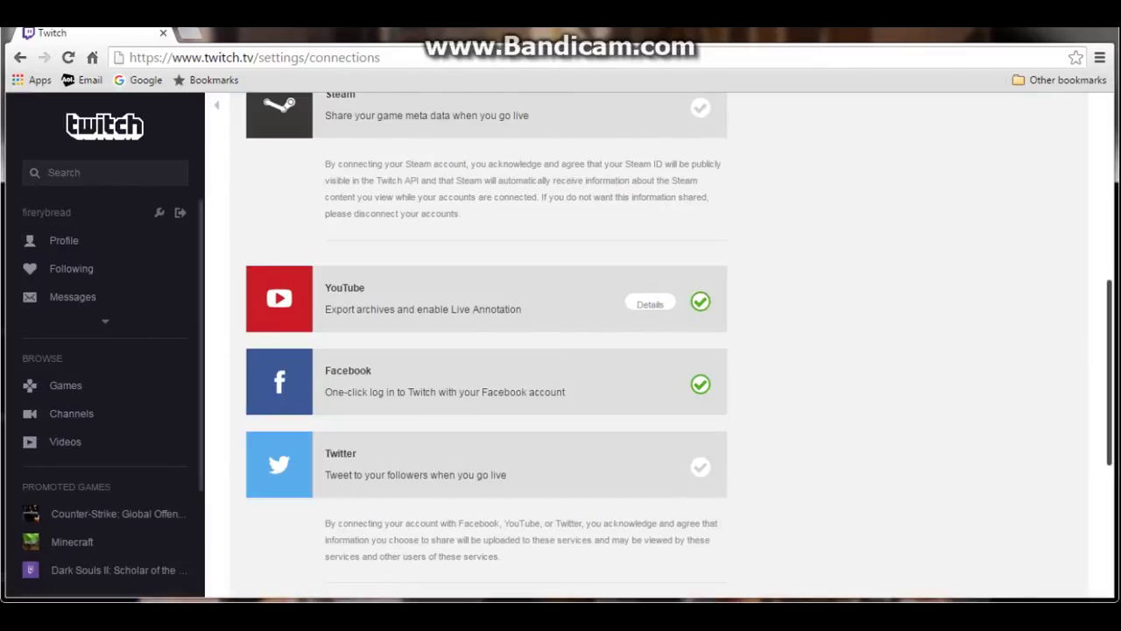
scroll(657, 351, "up", 5)
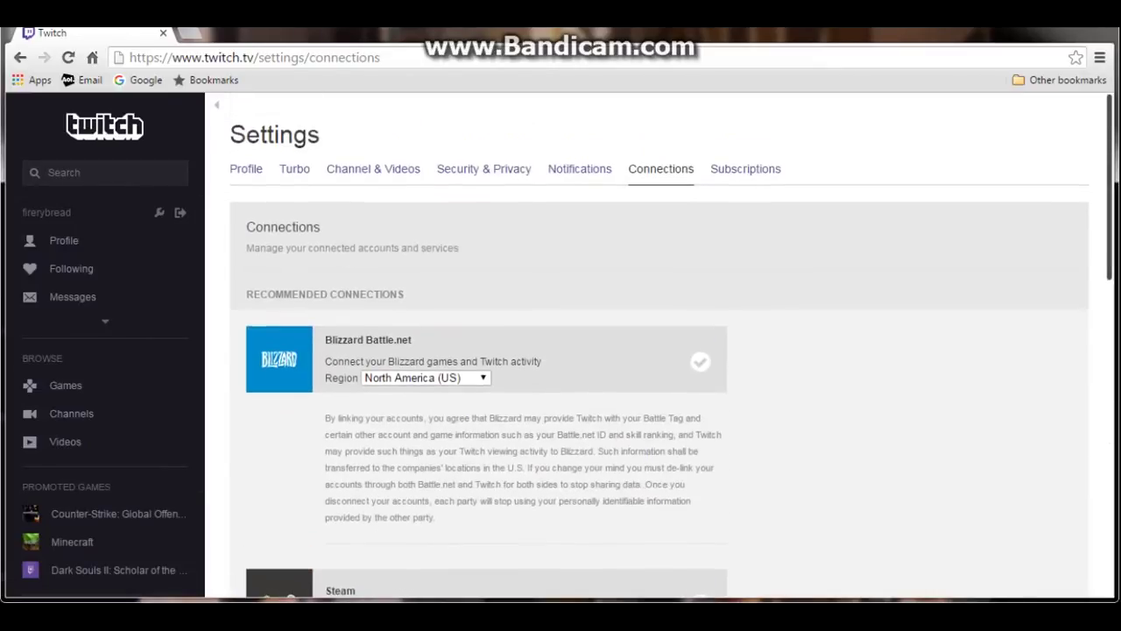
Go to the channel's profile page and open the past broadcast dated Mar 16, 2016.
left_click(20, 57)
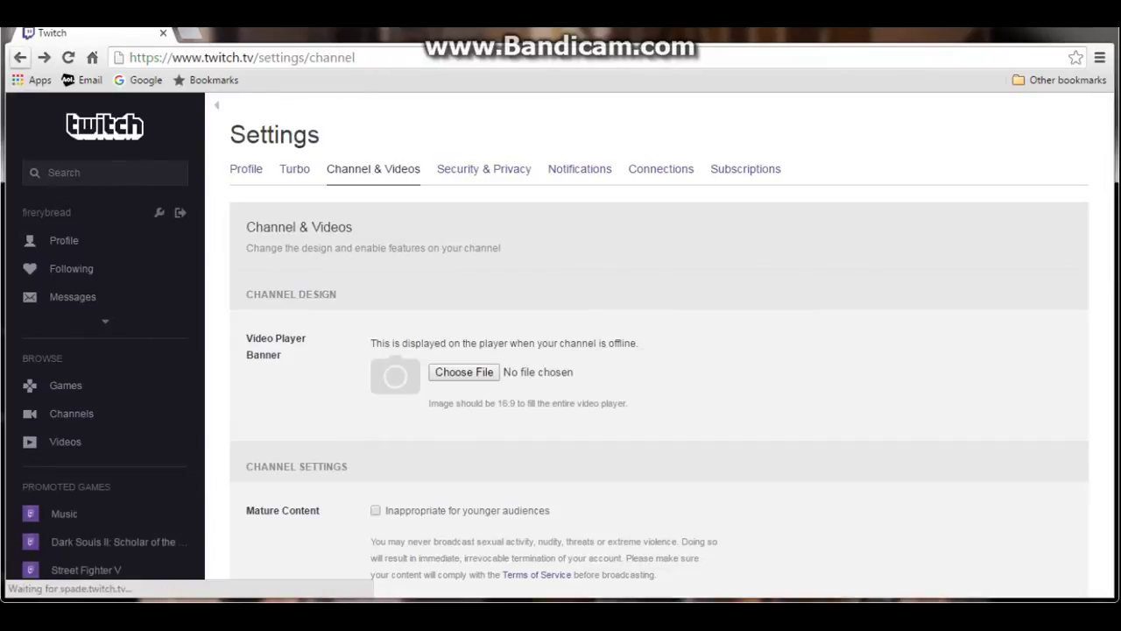
left_click(246, 169)
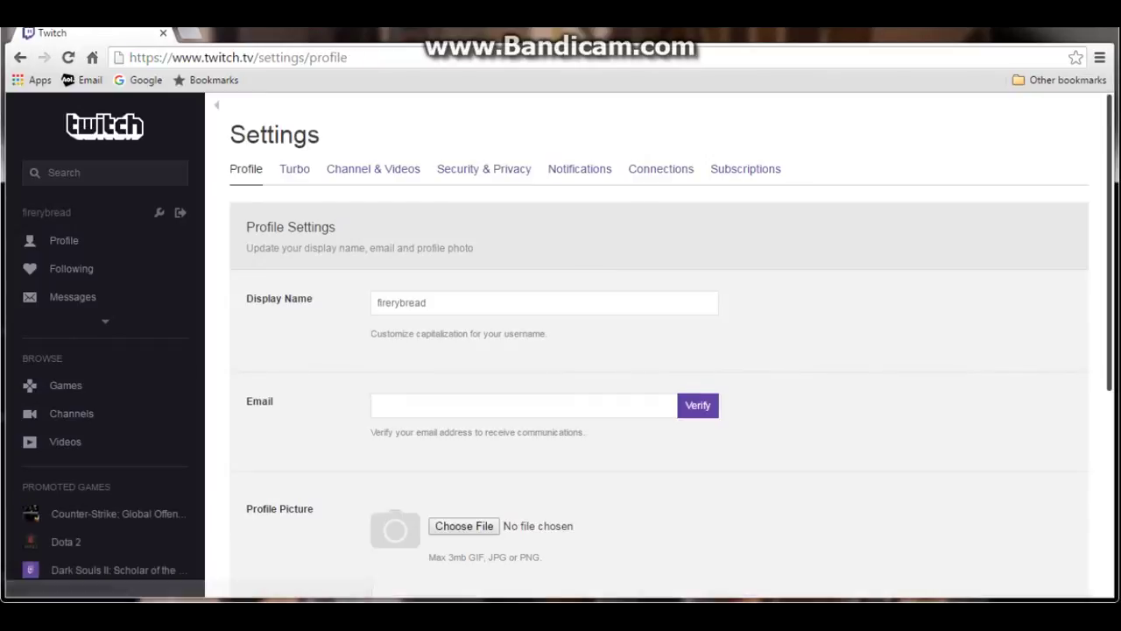
left_click(64, 240)
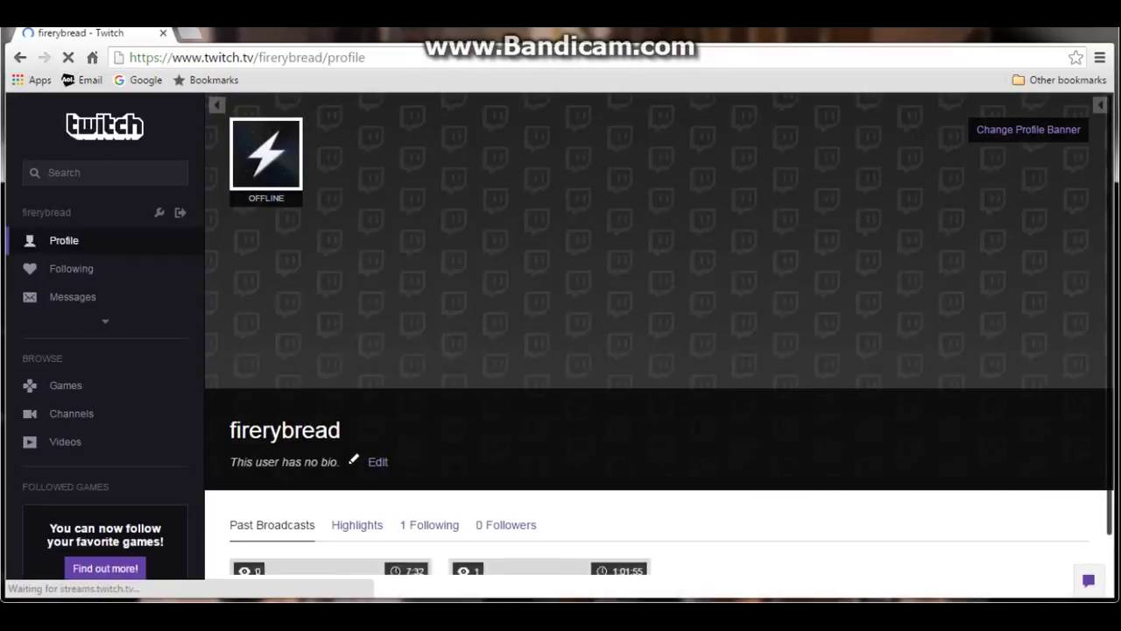
scroll(659, 351, "down", 2)
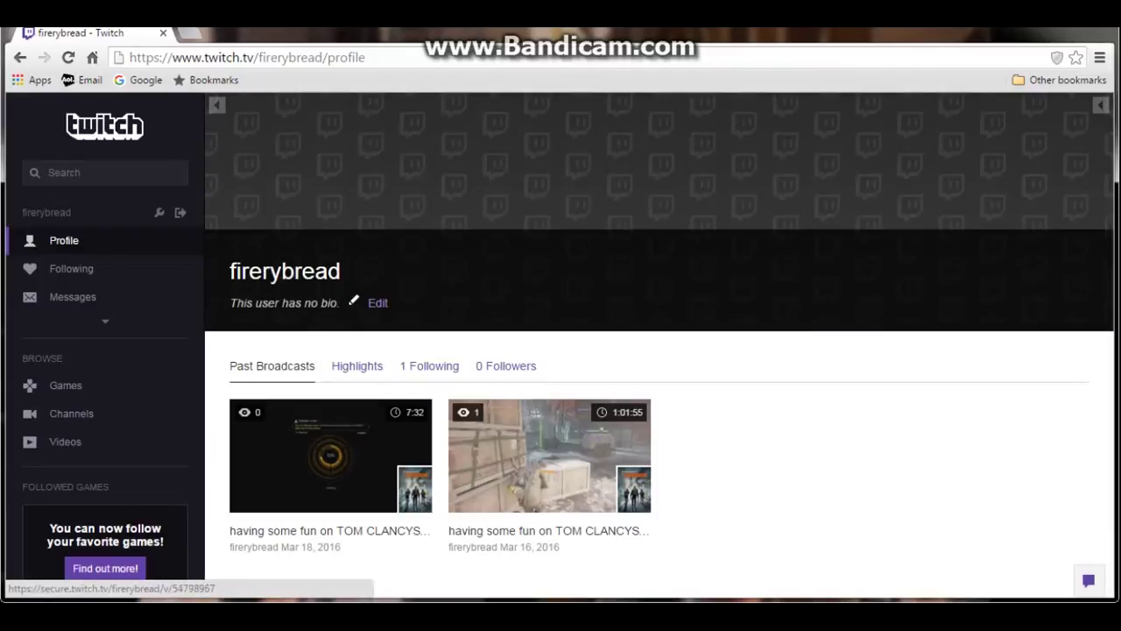
left_click(534, 531)
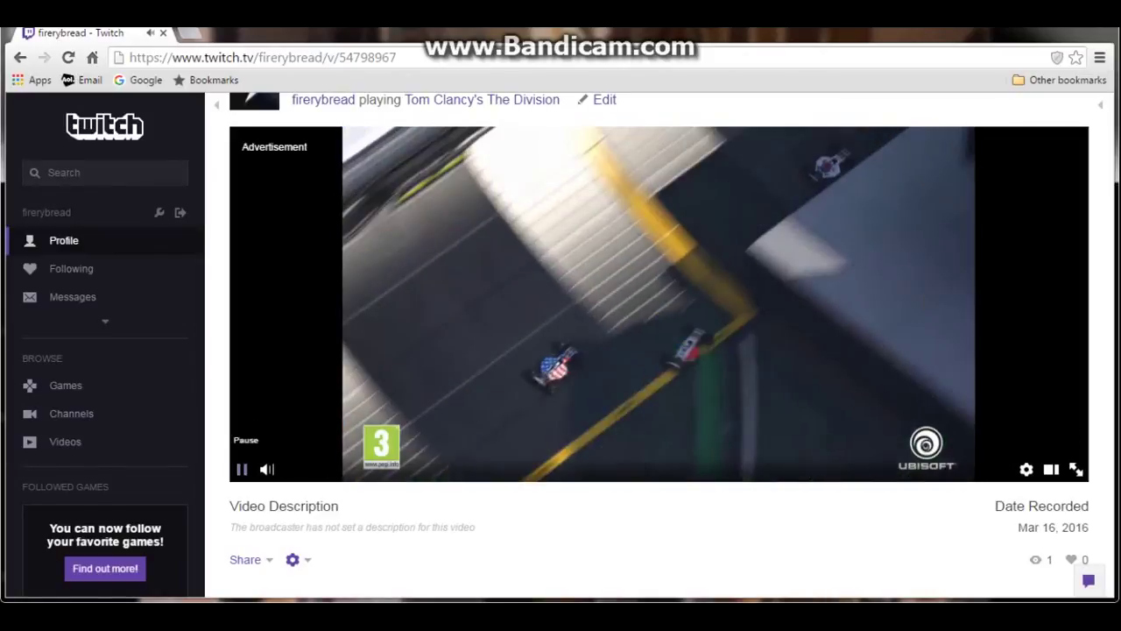
Pause the broadcast's playback, start its export and allow Twitch offline access to the Google account.
left_click(242, 469)
scroll(659, 343, "down", 1)
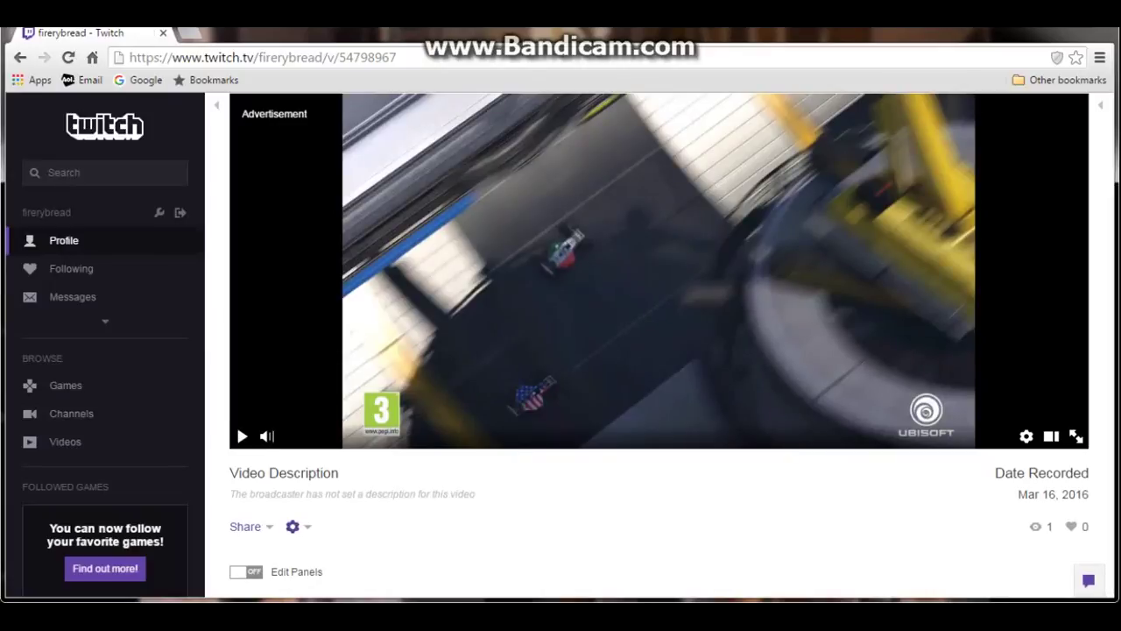
left_click(292, 526)
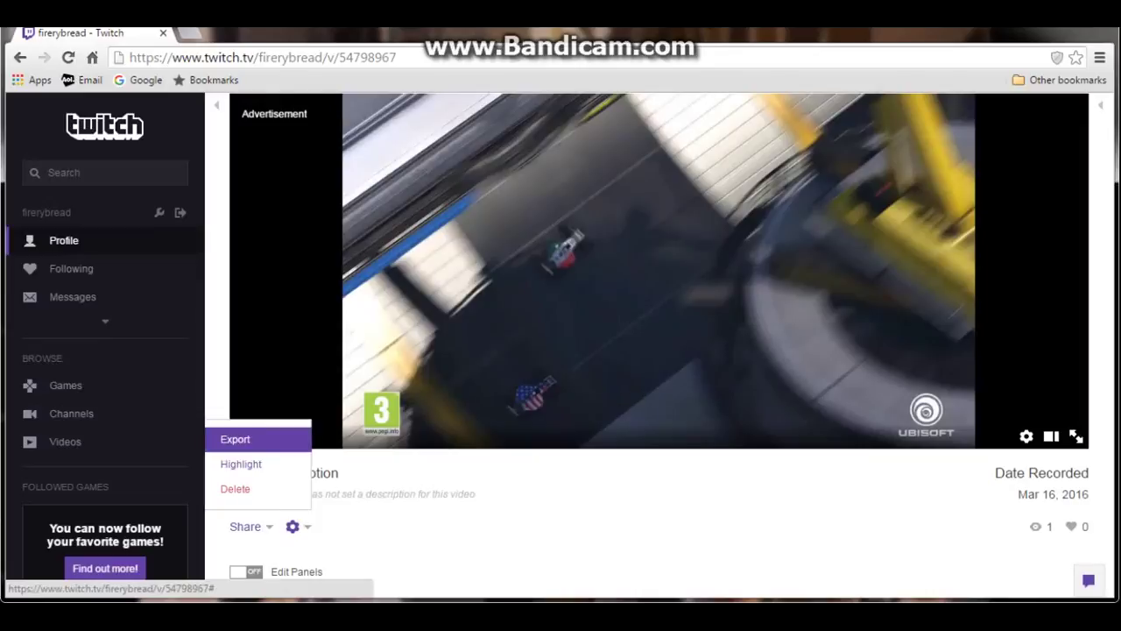
left_click(246, 439)
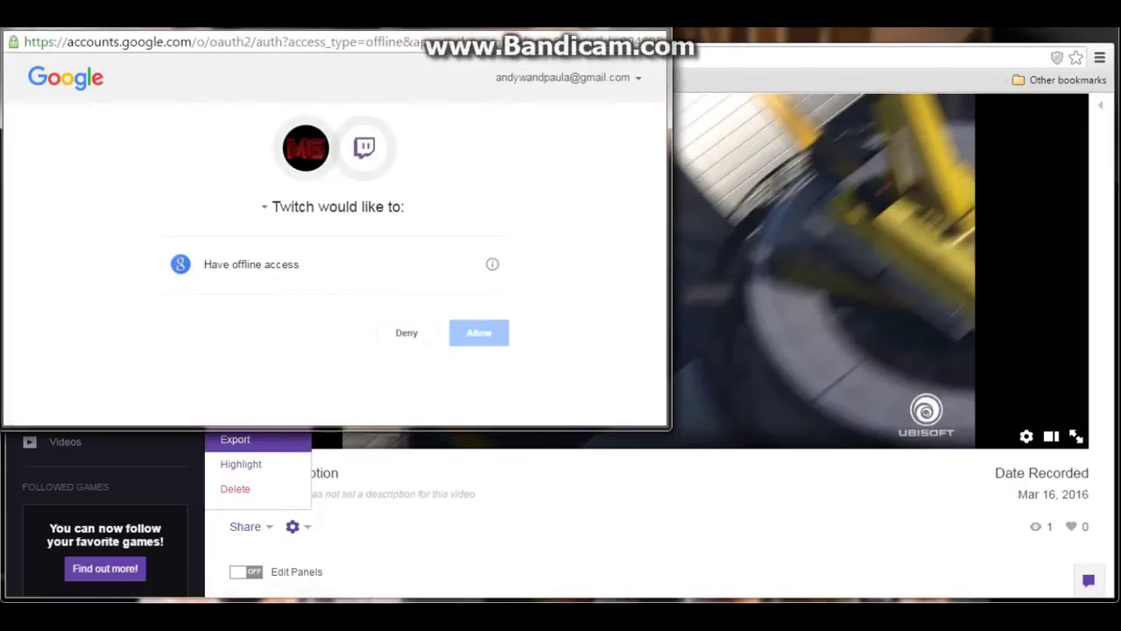
left_click(478, 333)
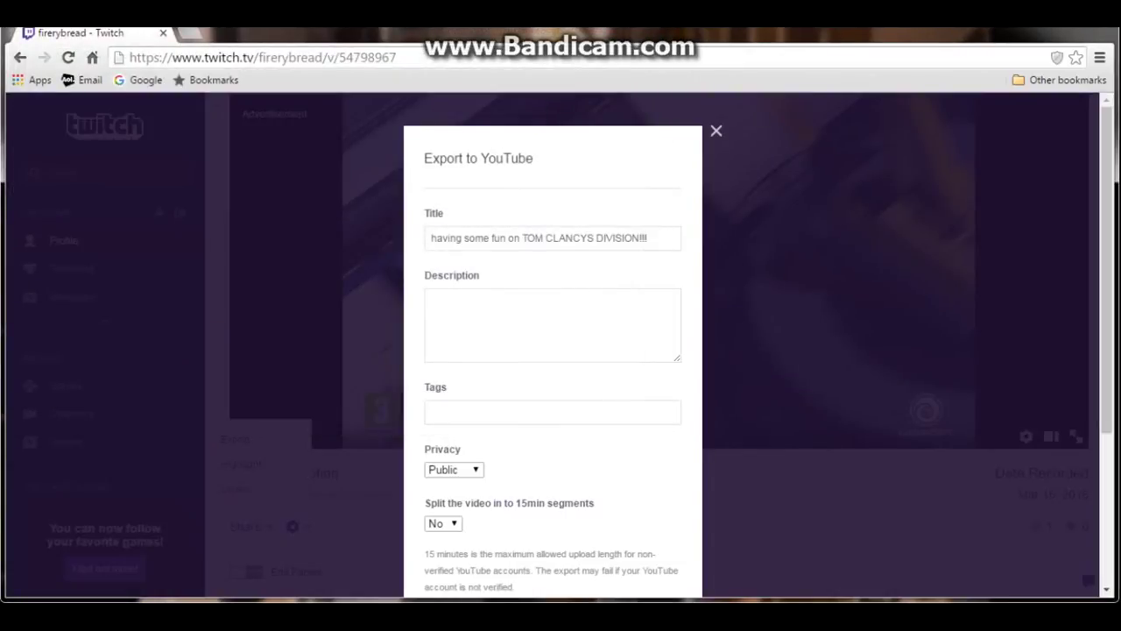
Set the privacy of the YouTube export to Unlisted.
scroll(552, 351, "down", 1)
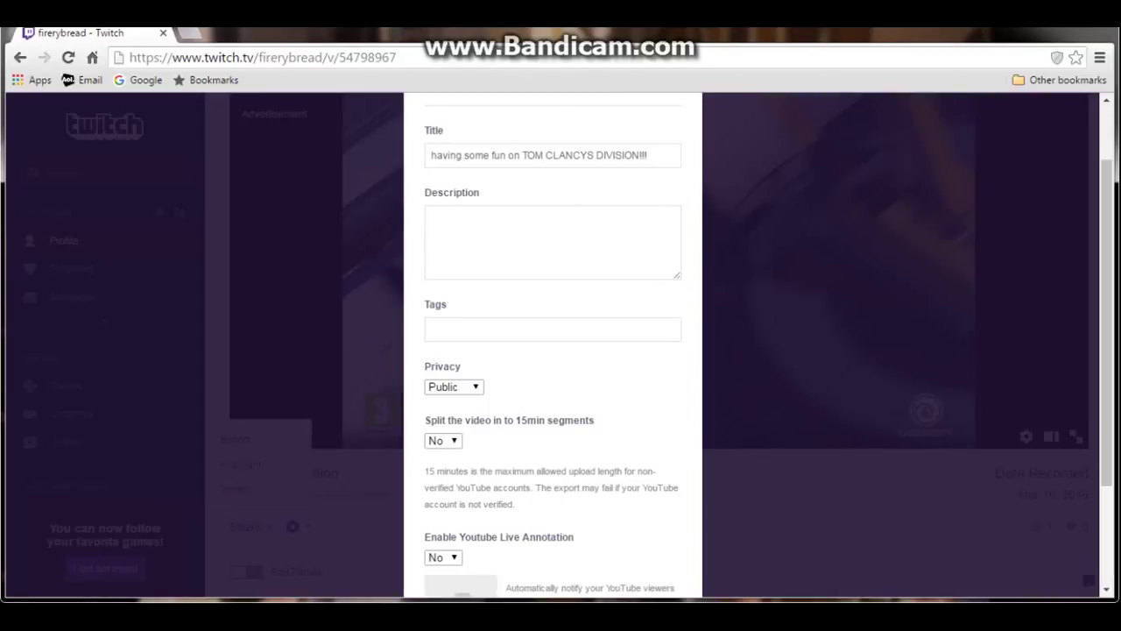
left_click(453, 386)
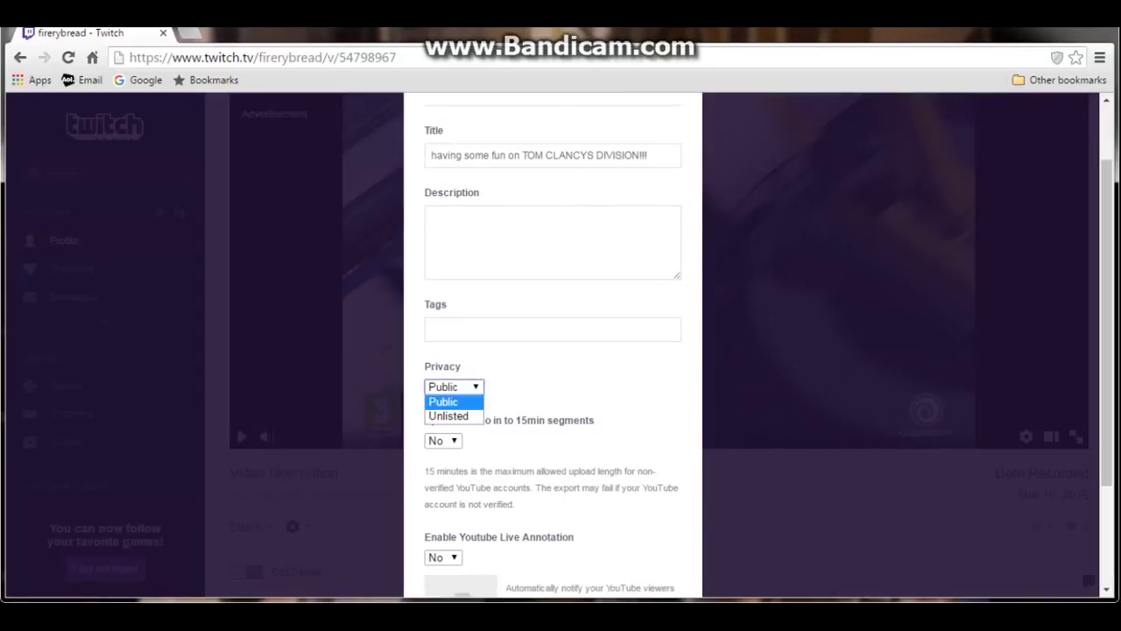
left_click(449, 416)
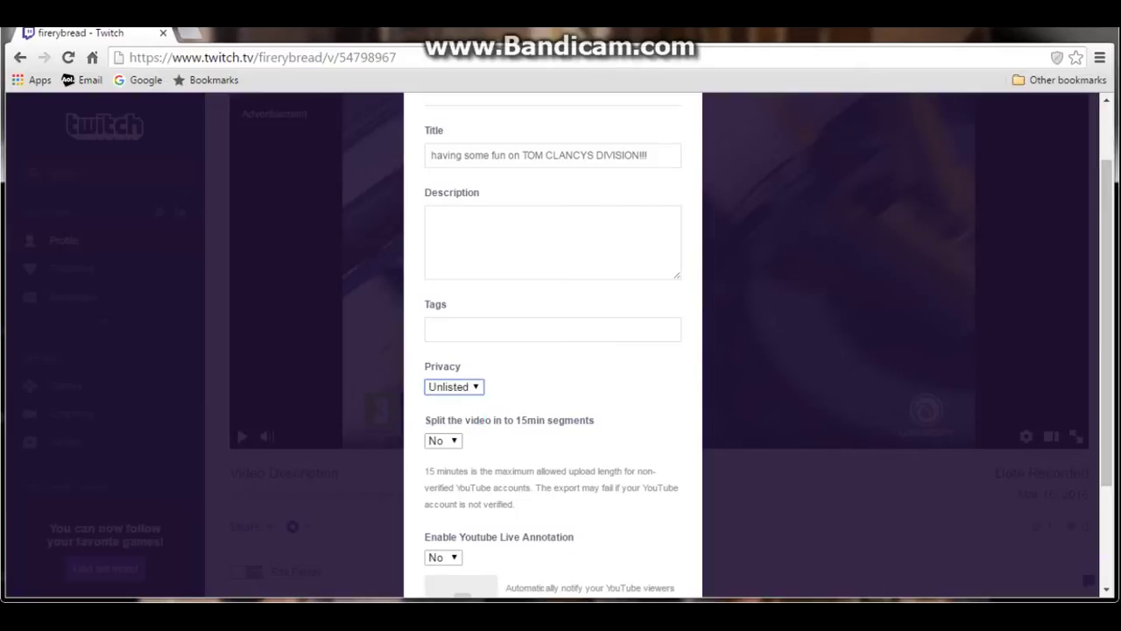
left_click(432, 220)
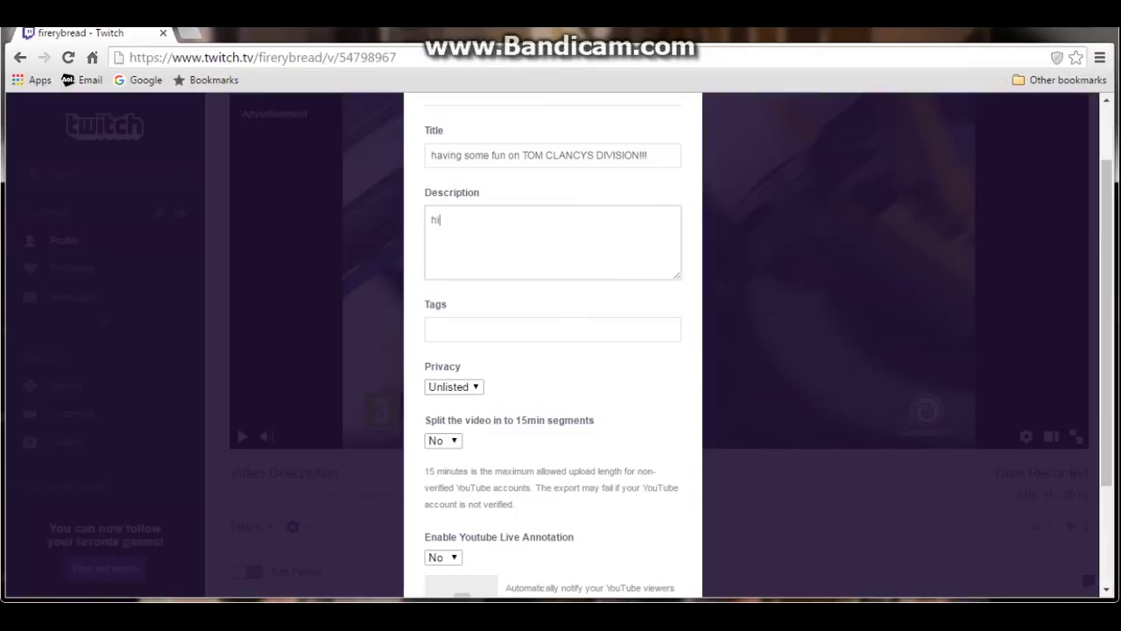
type("h")
key("BackSpace")
Submit the broadcast's export to YouTube, leaving segment splitting and live annotation set to No.
scroll(552, 350, "down", 2)
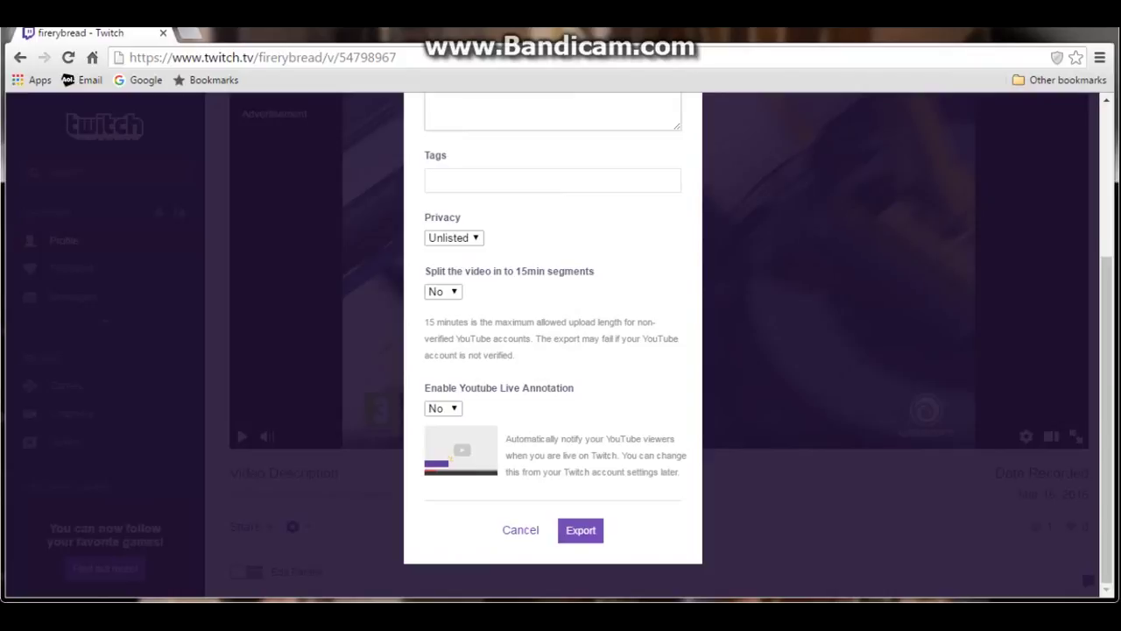
left_click(581, 530)
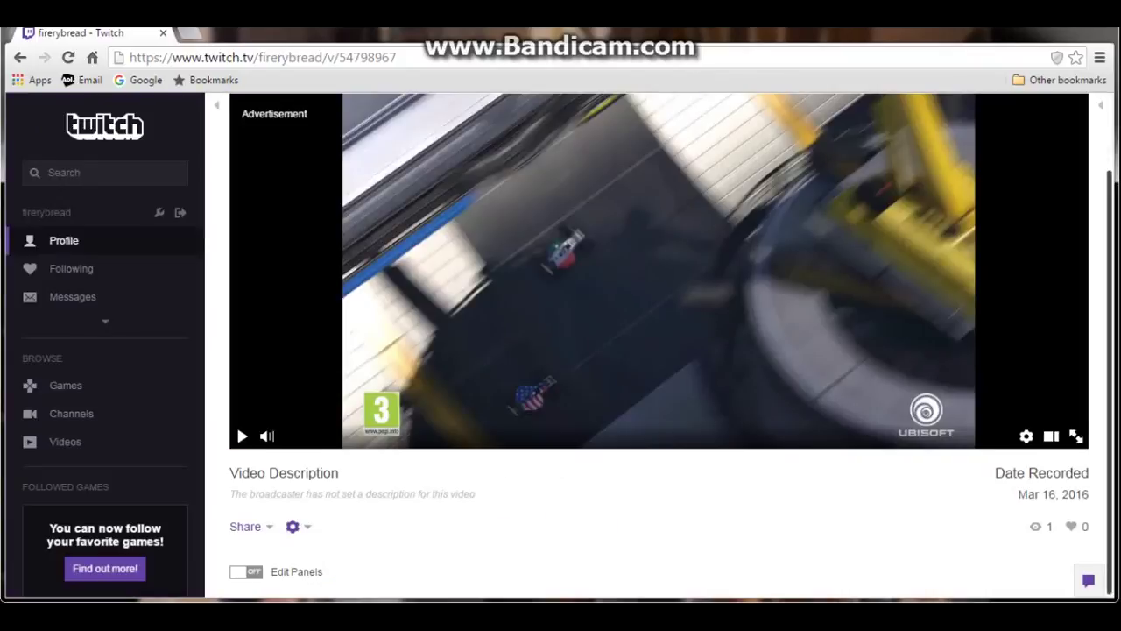
scroll(658, 315, "up", 1)
Find YouTube through a Google search in a new browser tab and open its site.
left_click(189, 33)
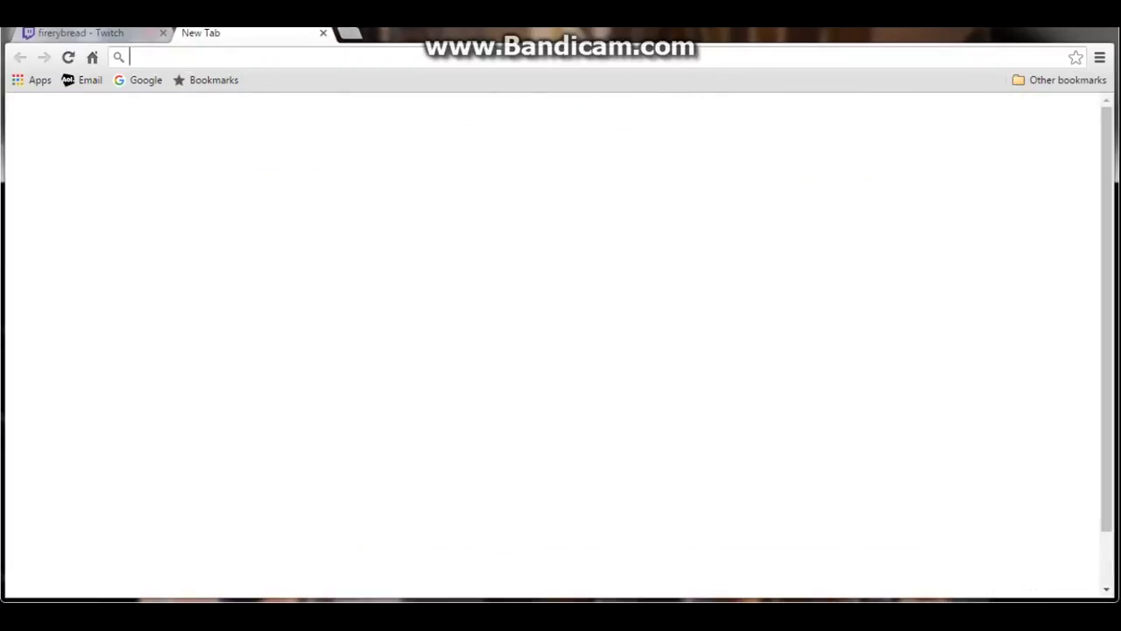
left_click(140, 80)
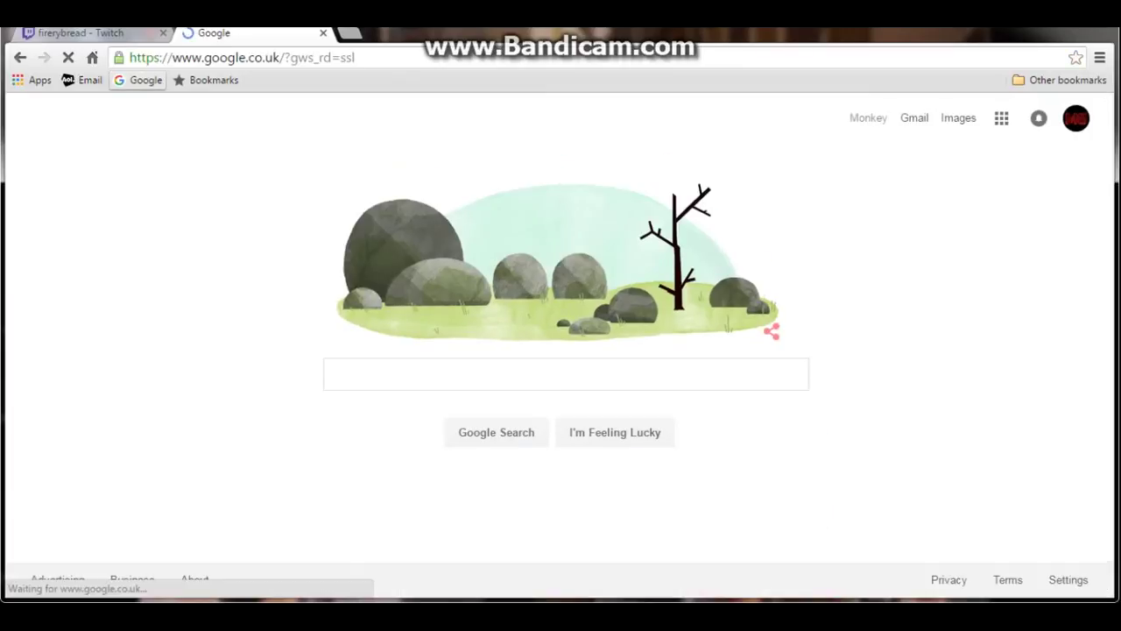
type("yout")
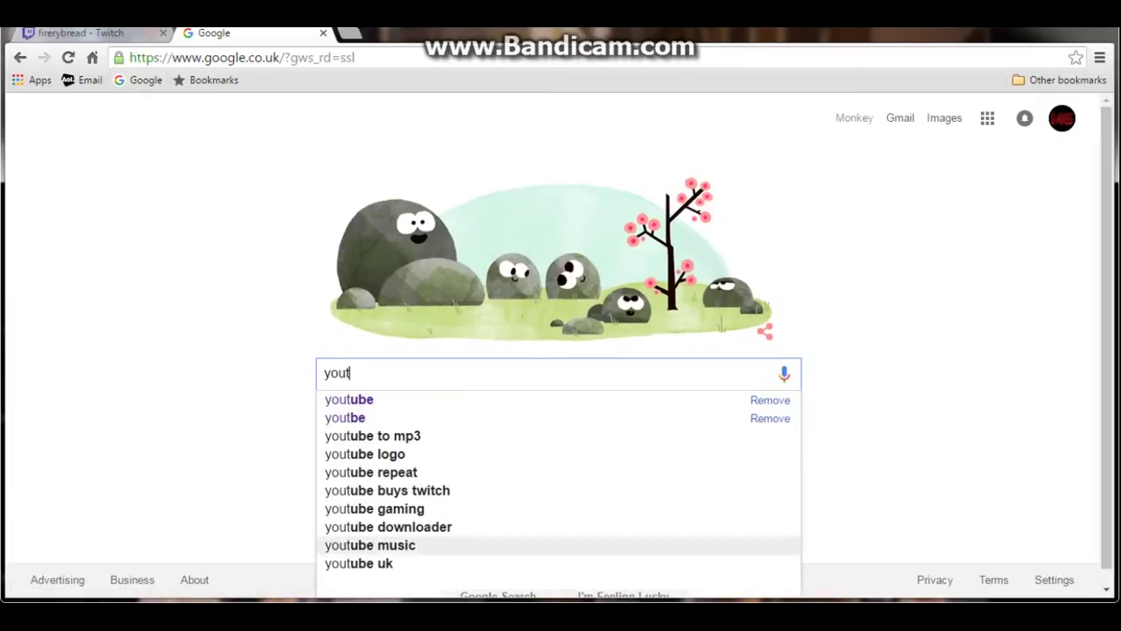
left_click(349, 399)
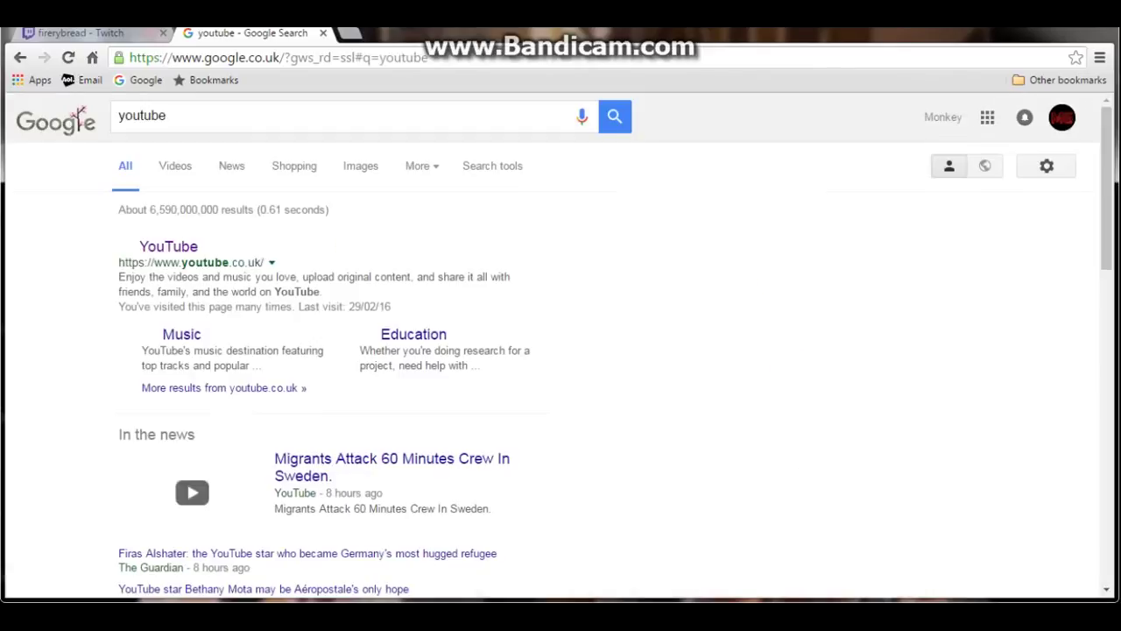
left_click(168, 246)
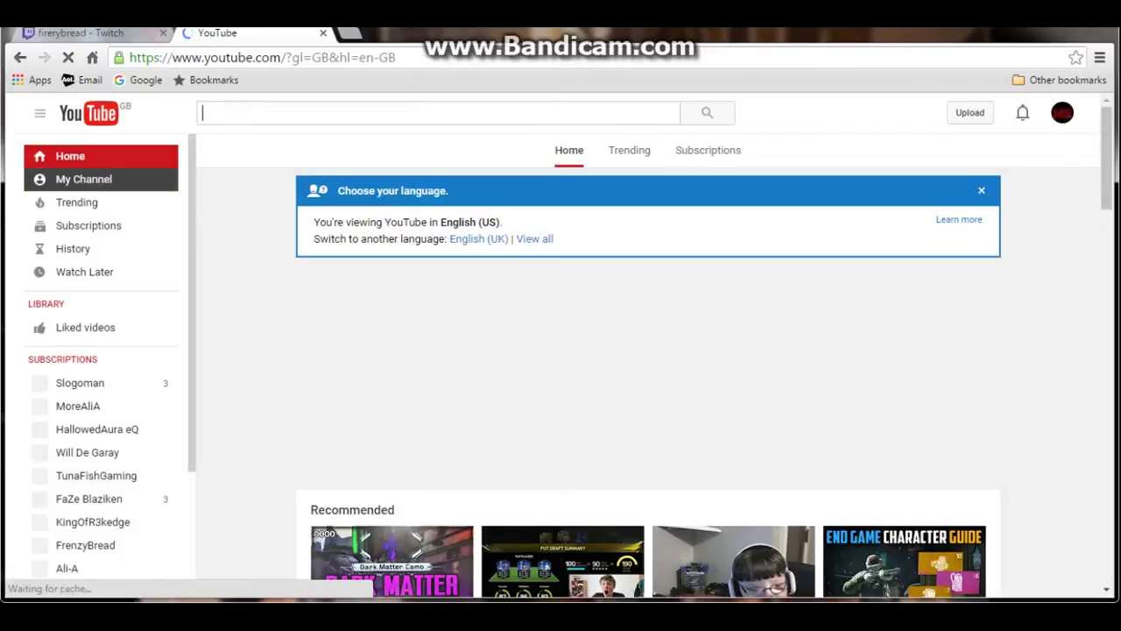
Open the Video Manager of the user's own YouTube channel and refresh the list of uploads.
left_click(84, 179)
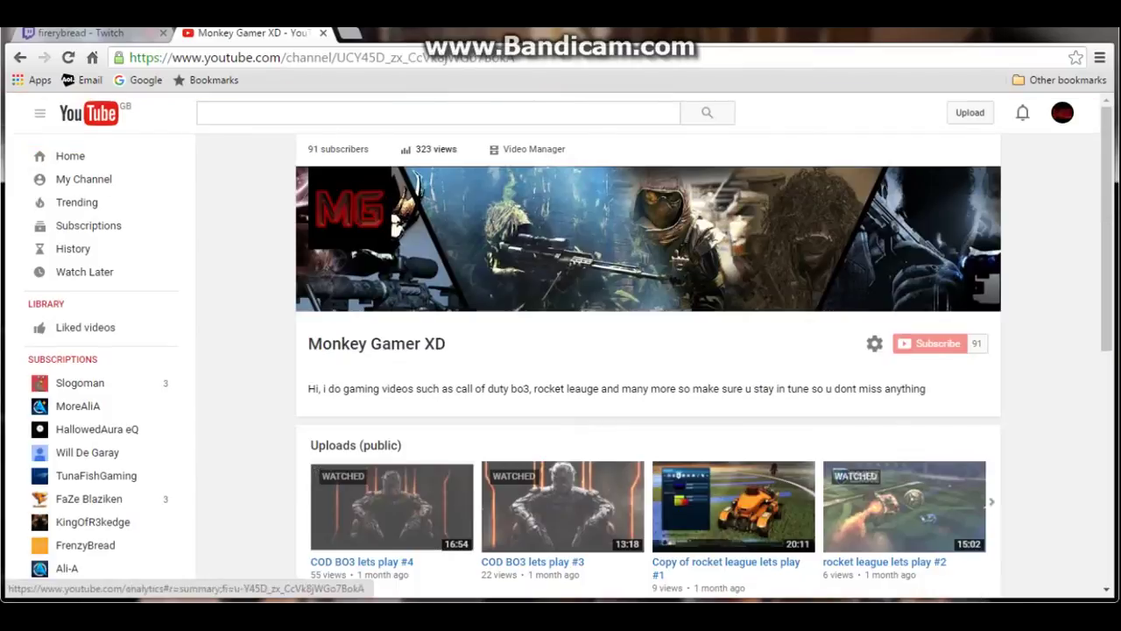
left_click(530, 149)
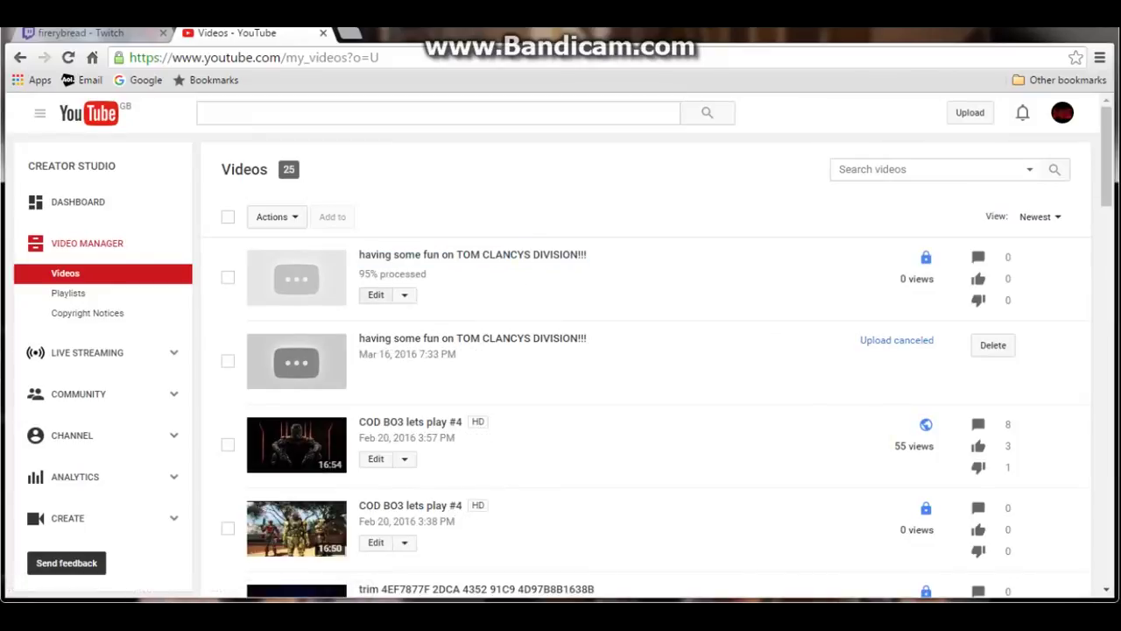
key("F5")
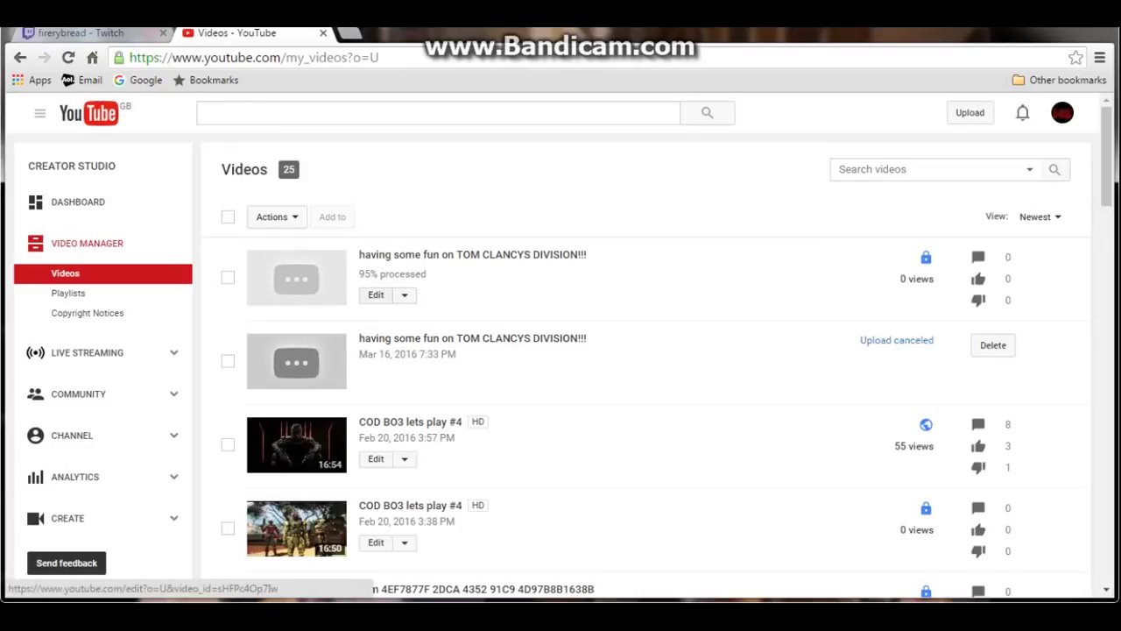
Review the basic info of the newest "having some fun on TOM CLANCYS DIVISION!!!" upload, and open the Creator Studio dashboard.
left_click(375, 295)
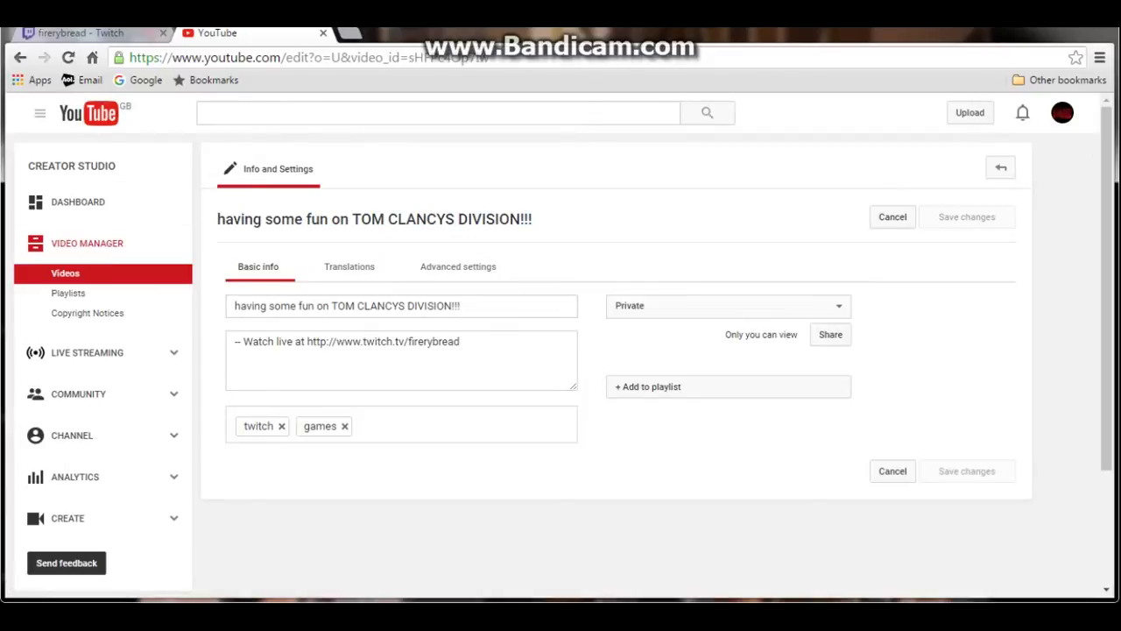
scroll(561, 342, "down", 3)
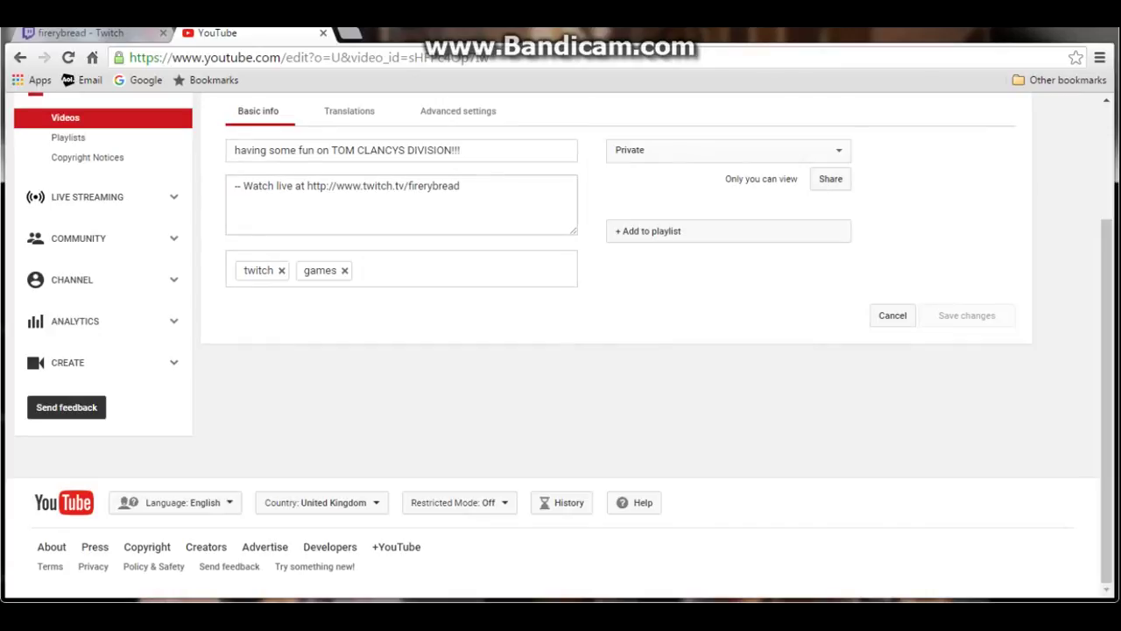
scroll(560, 341, "up", 3)
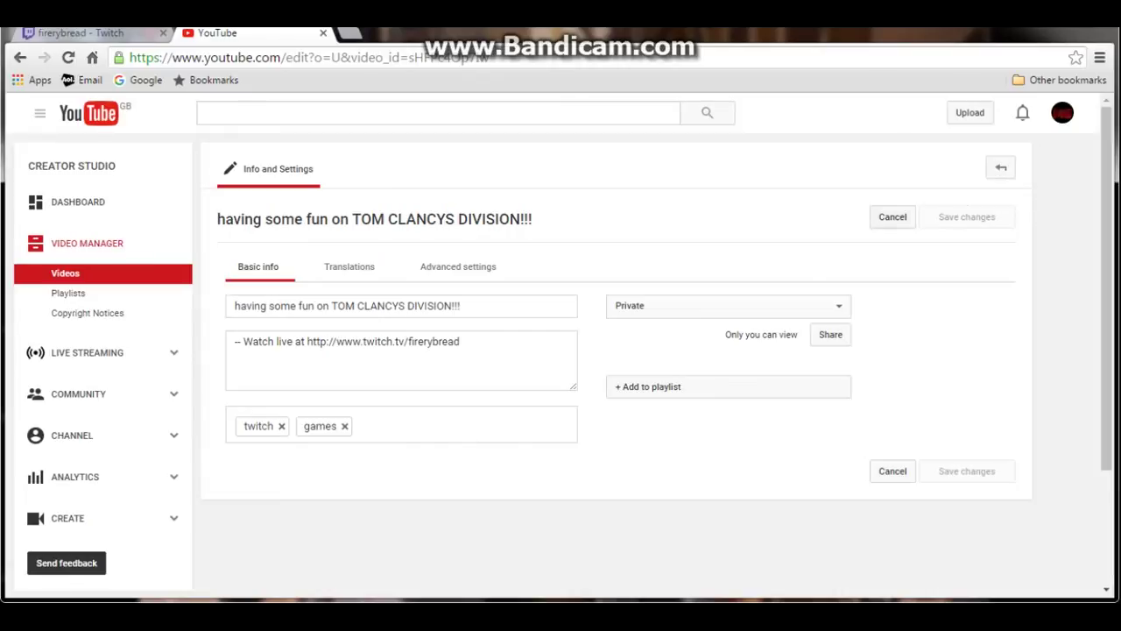
left_click(78, 202)
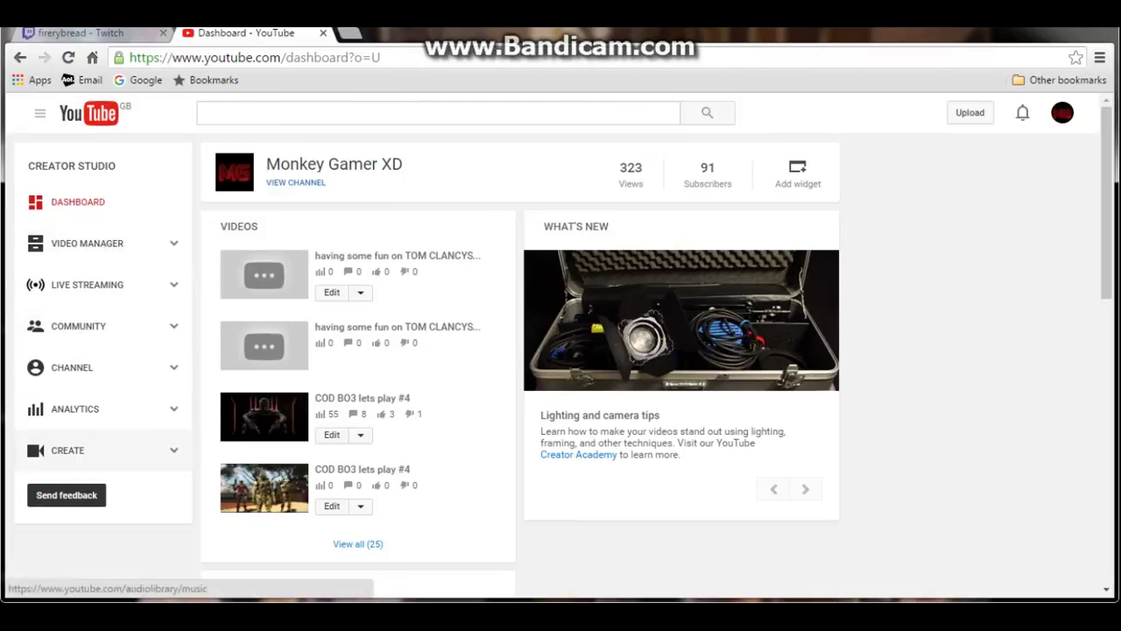
Return from the Creator Studio dashboard to the user's own YouTube channel page, reload it, and look over the page.
left_click(20, 57)
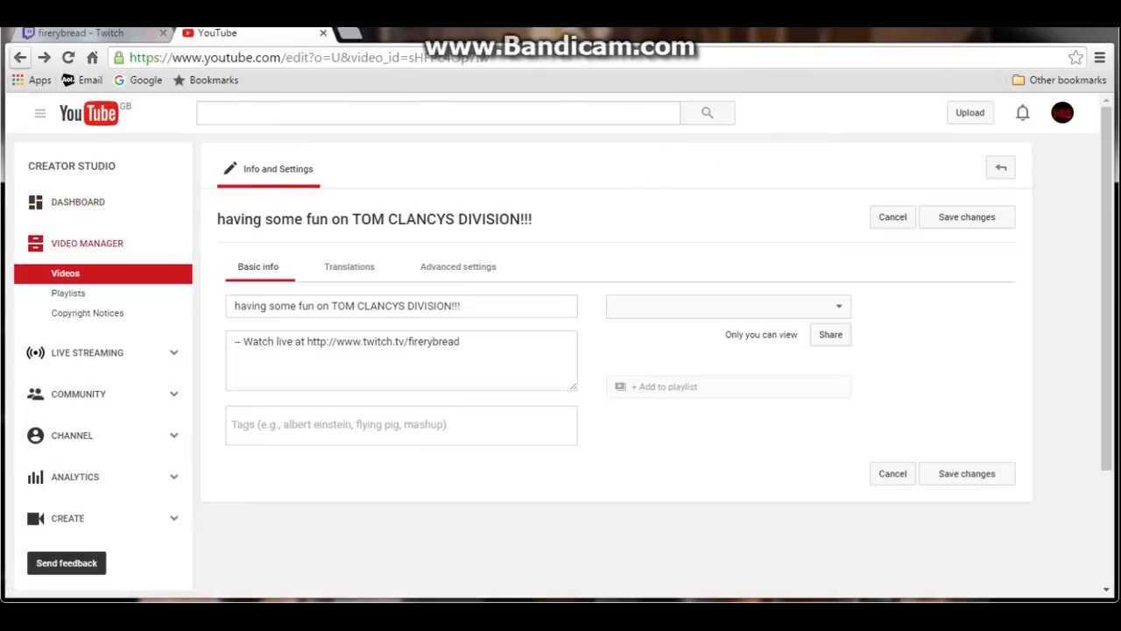
left_click(20, 57)
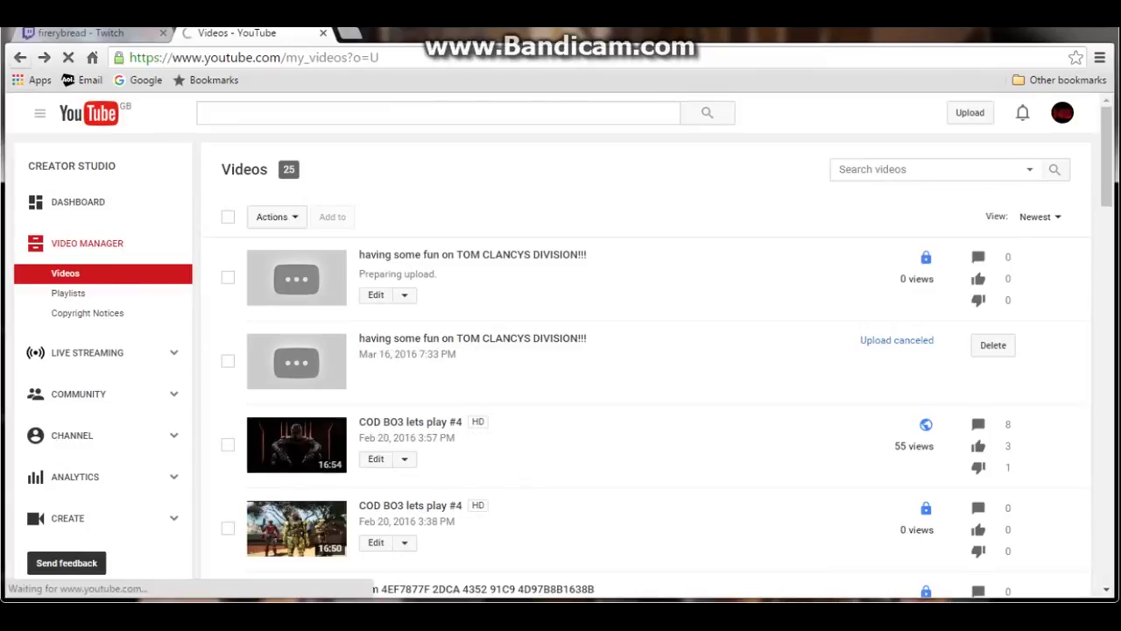
left_click(21, 57)
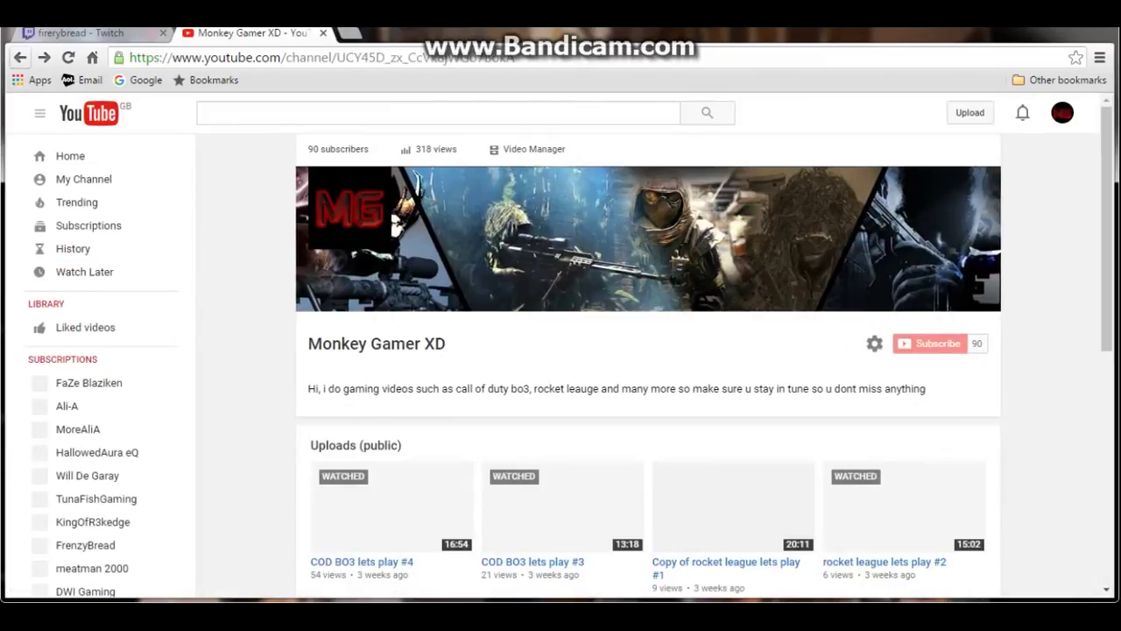
left_click(101, 179)
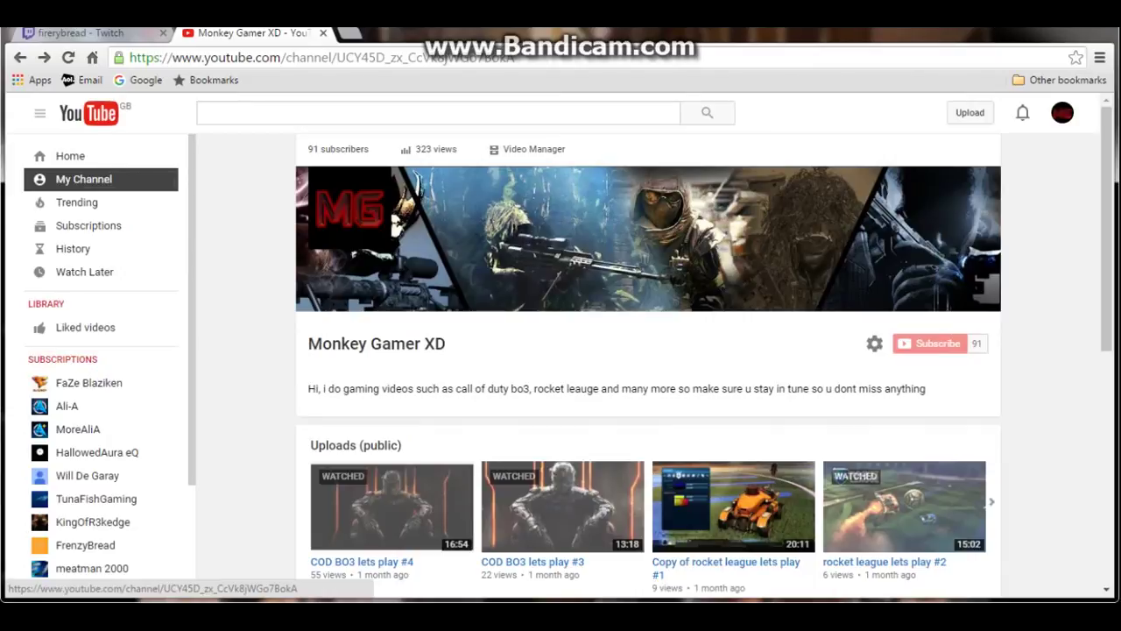
key("F5")
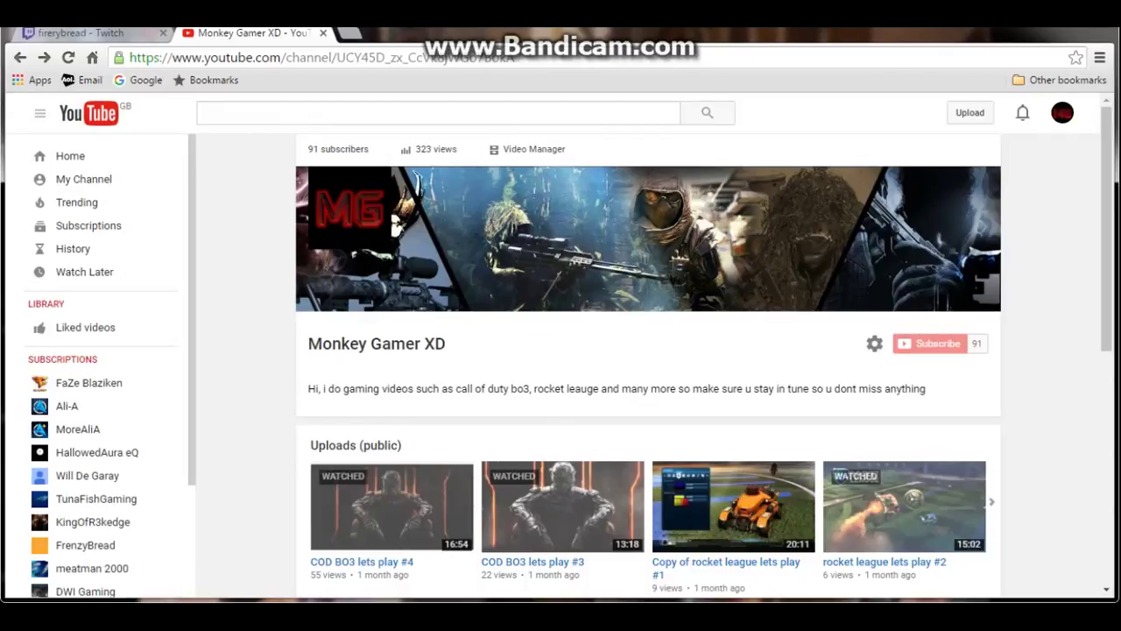
scroll(648, 368, "down", 5)
scroll(648, 368, "up", 5)
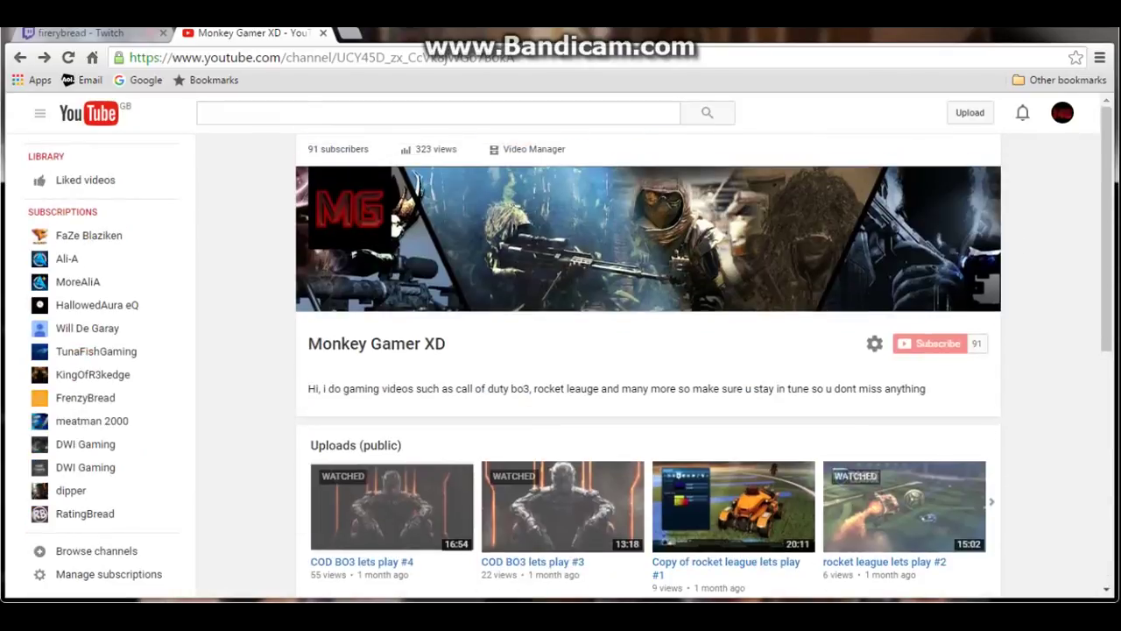